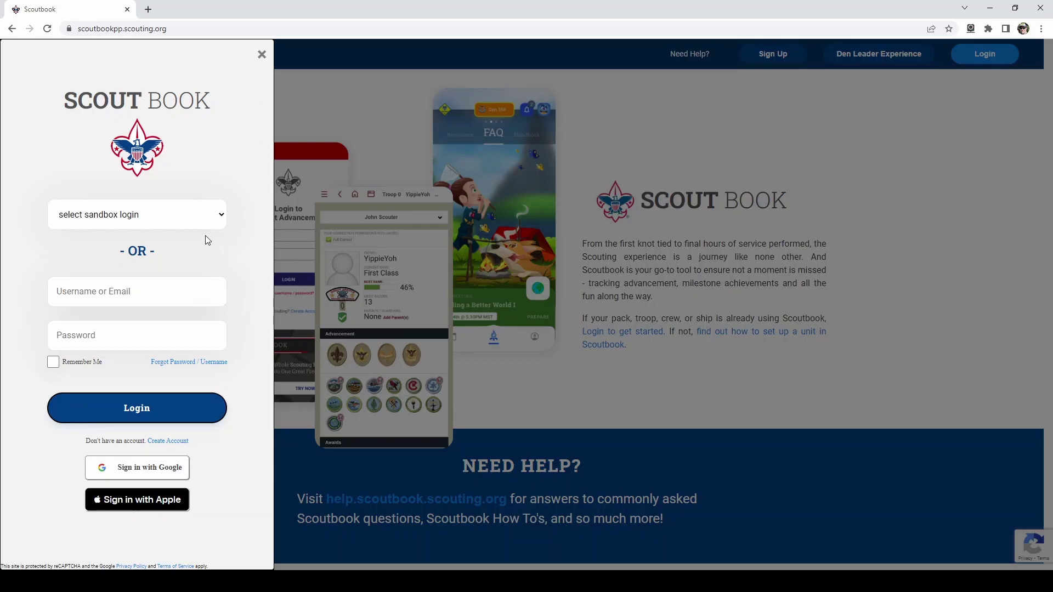
# Log in with the sandbox troop account, passing the reCAPTCHA check, and open Troop 158 B.
pyautogui.click(176, 281)
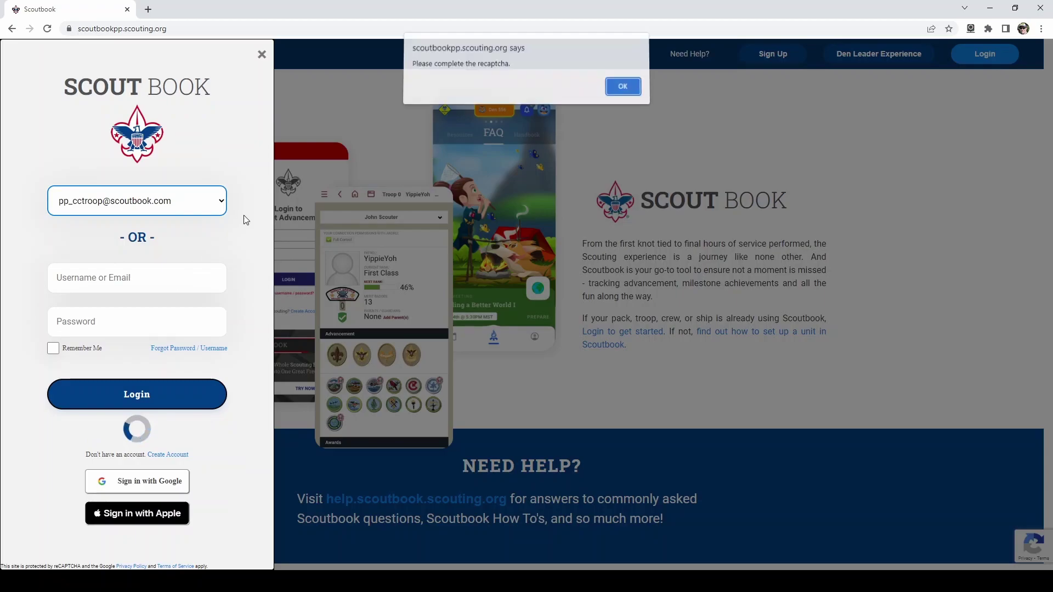
pyautogui.press('Return')
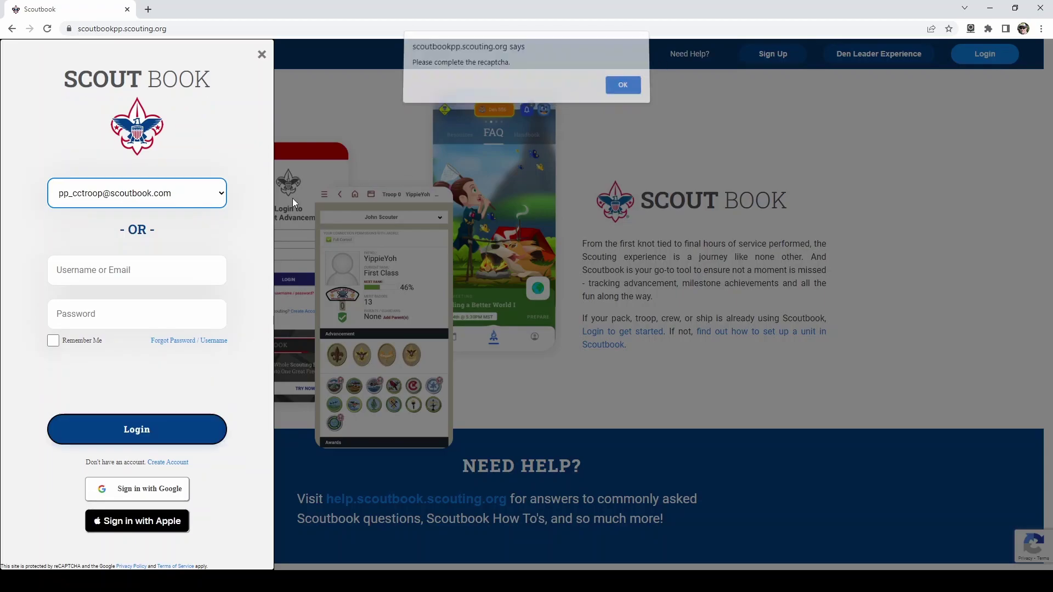
pyautogui.click(70, 374)
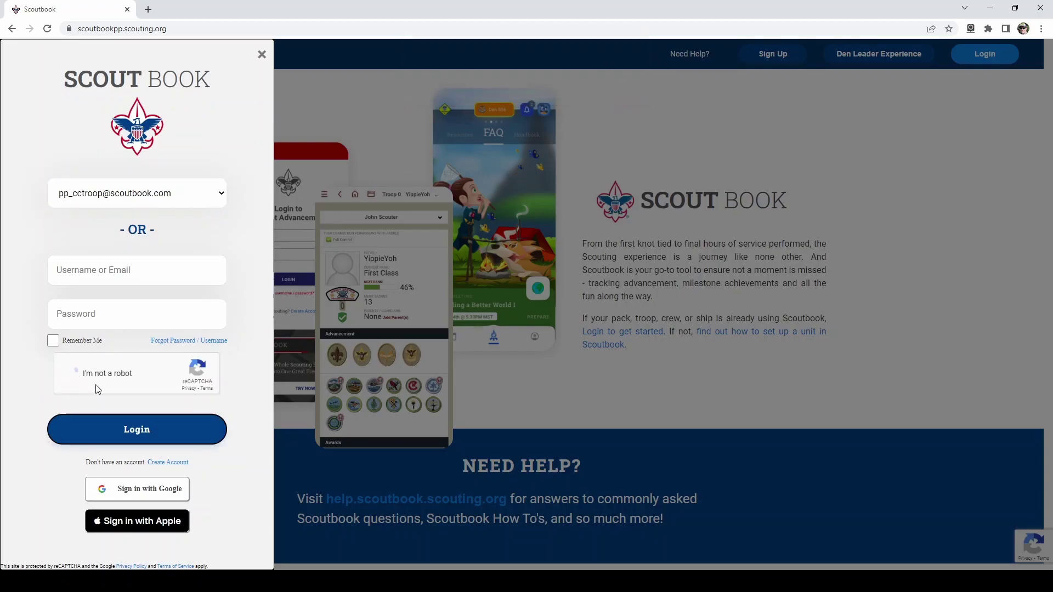
pyautogui.click(151, 442)
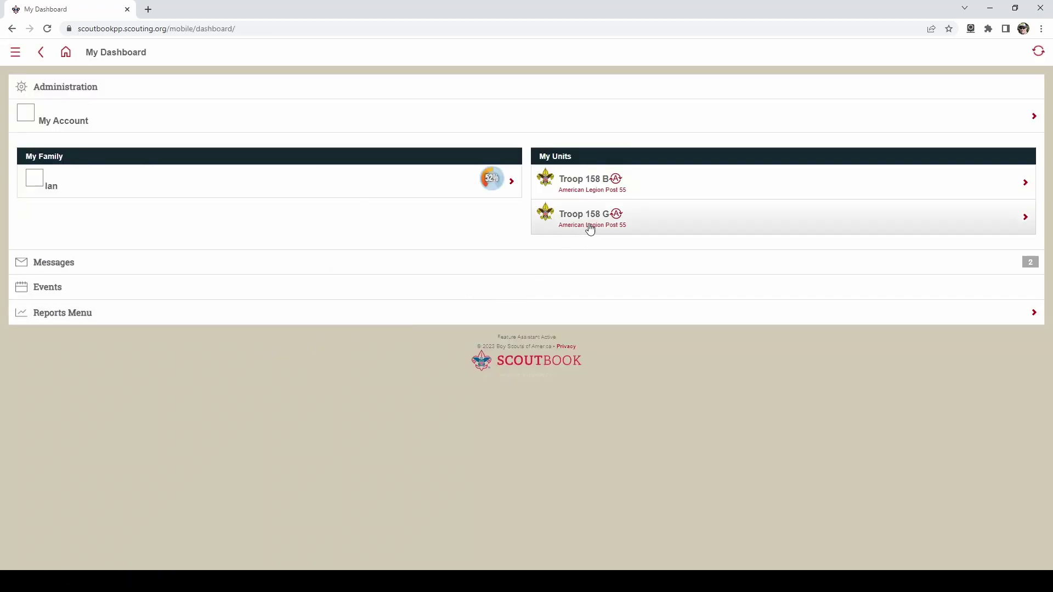
pyautogui.click(592, 180)
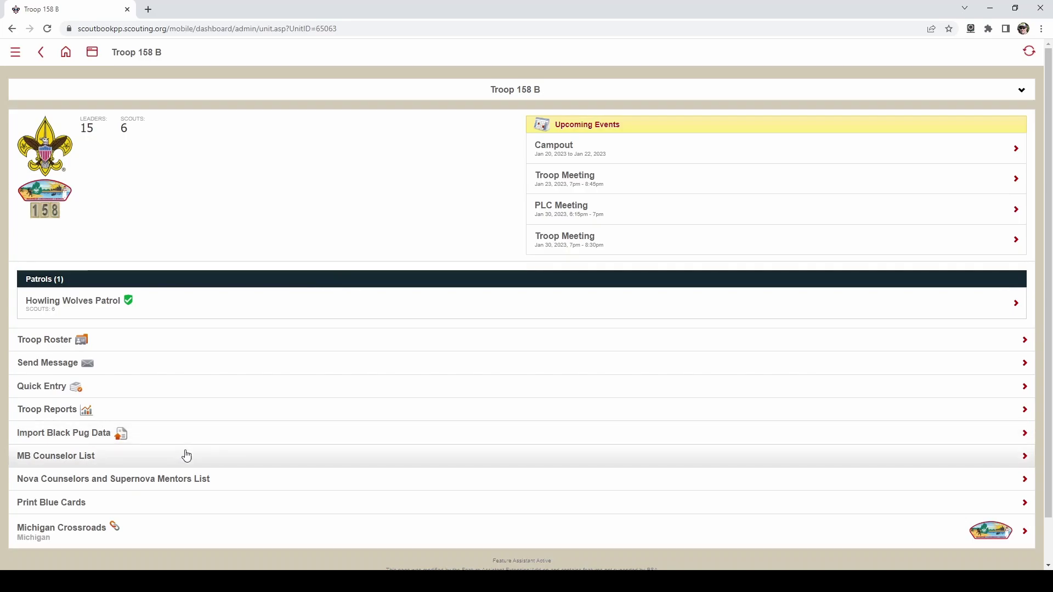
# Search the MB Counselor List for Citizenship in the Nation counselors within 50 miles.
pyautogui.click(136, 464)
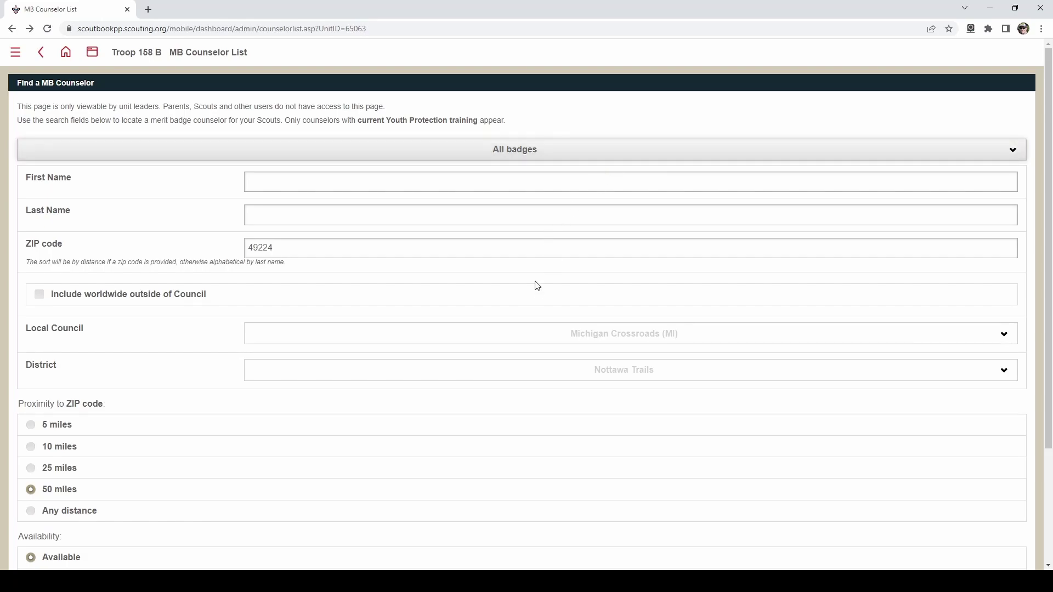
pyautogui.click(240, 177)
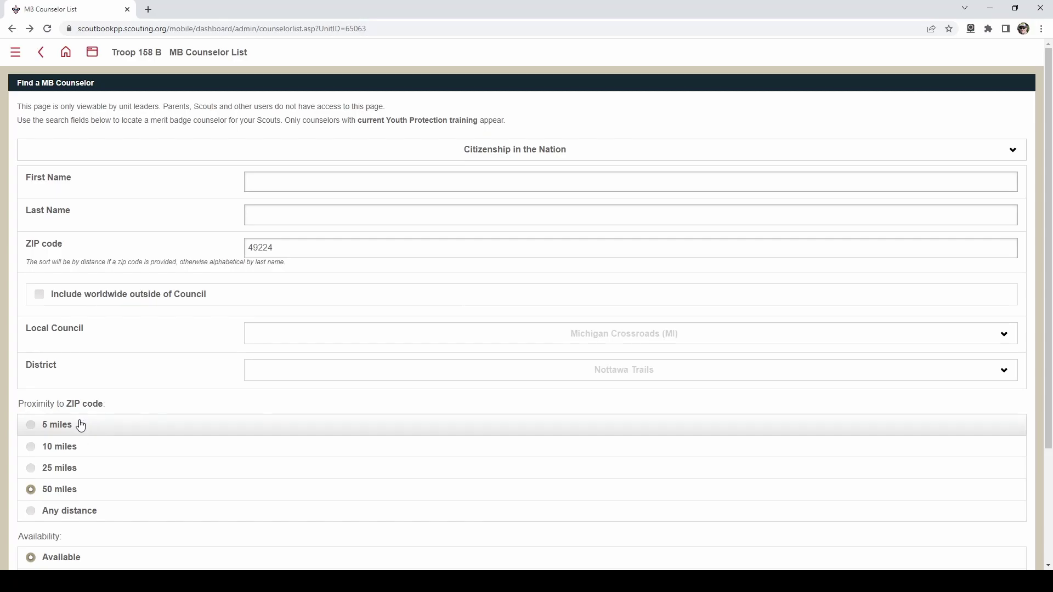
pyautogui.scroll(-2, 206, 373)
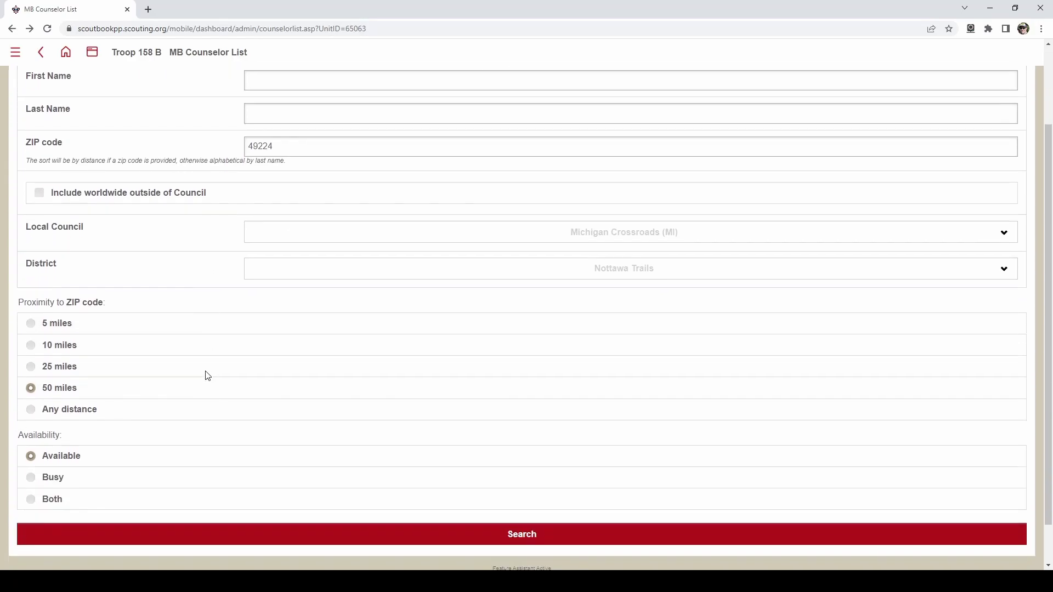
pyautogui.scroll(-1, 207, 375)
pyautogui.click(259, 485)
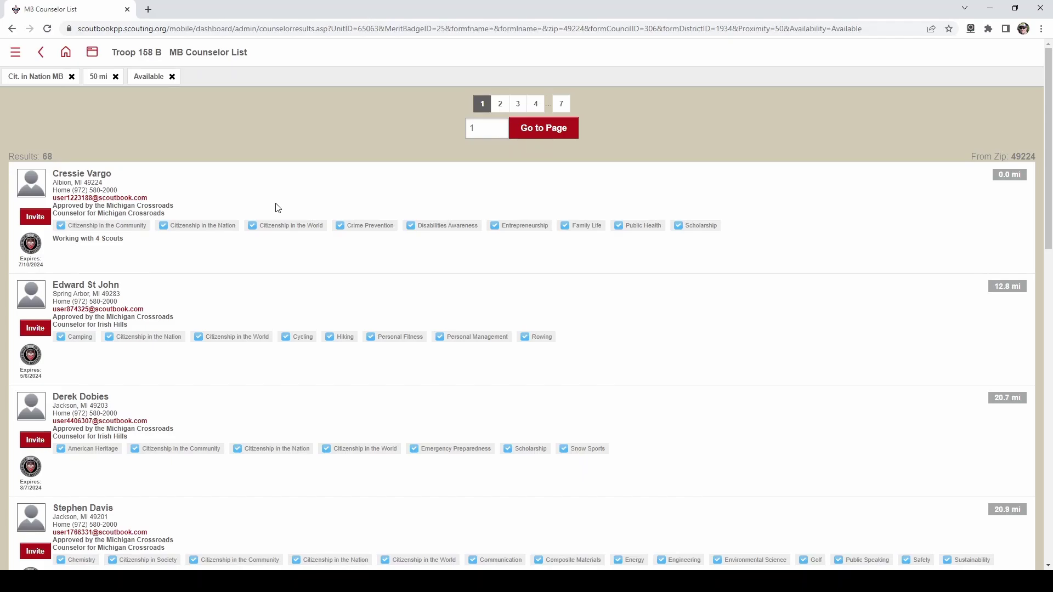
# Go from Troop 158 B to Howling Wolves Patrol, then to the Life Scout's Advancement page.
pyautogui.click(147, 53)
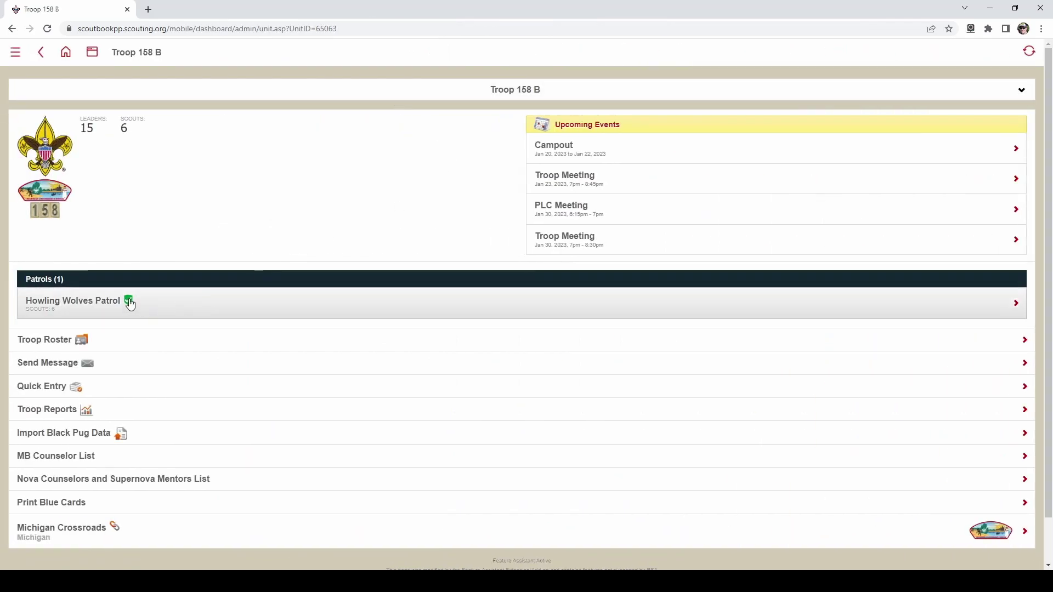
pyautogui.click(84, 306)
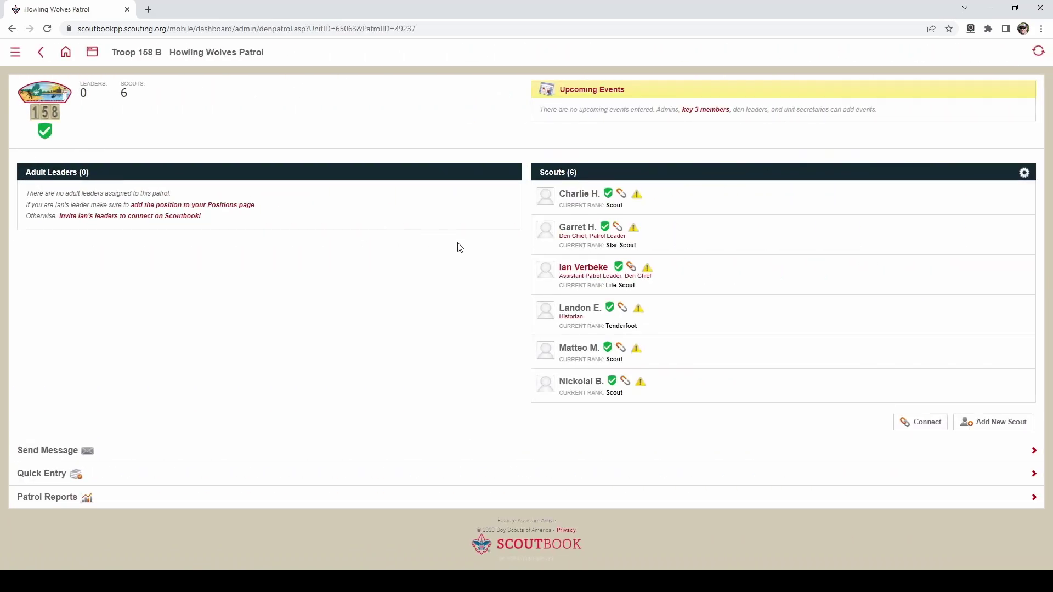
pyautogui.click(581, 269)
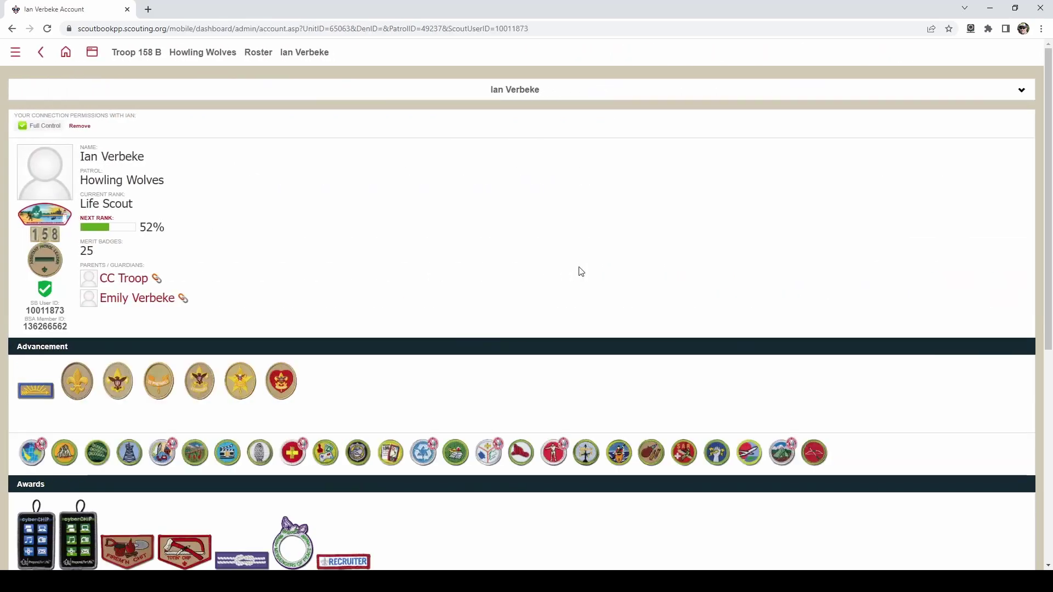
pyautogui.scroll(-5, 595, 273)
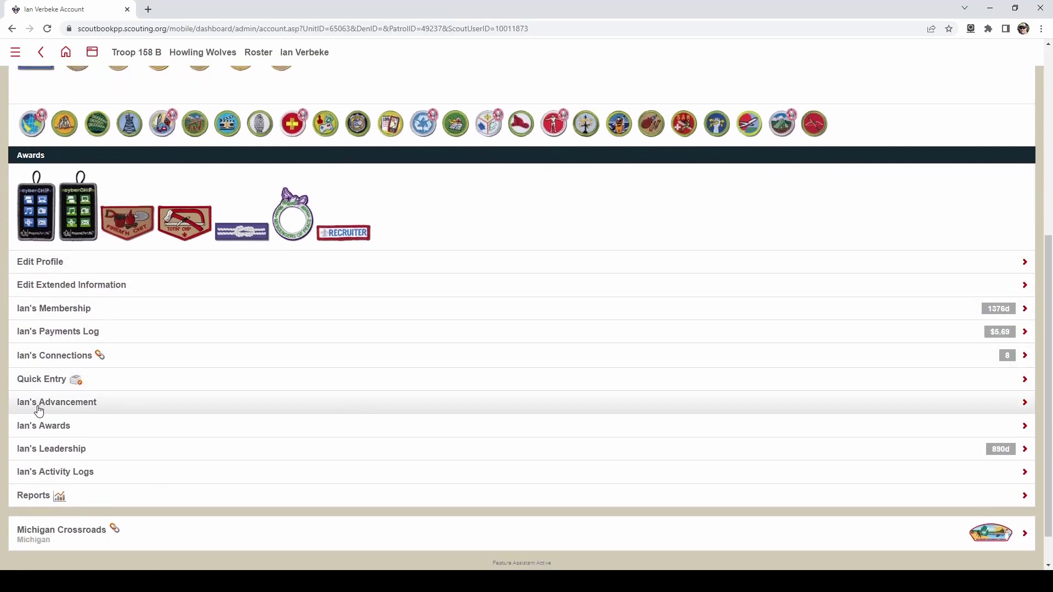
pyautogui.click(115, 411)
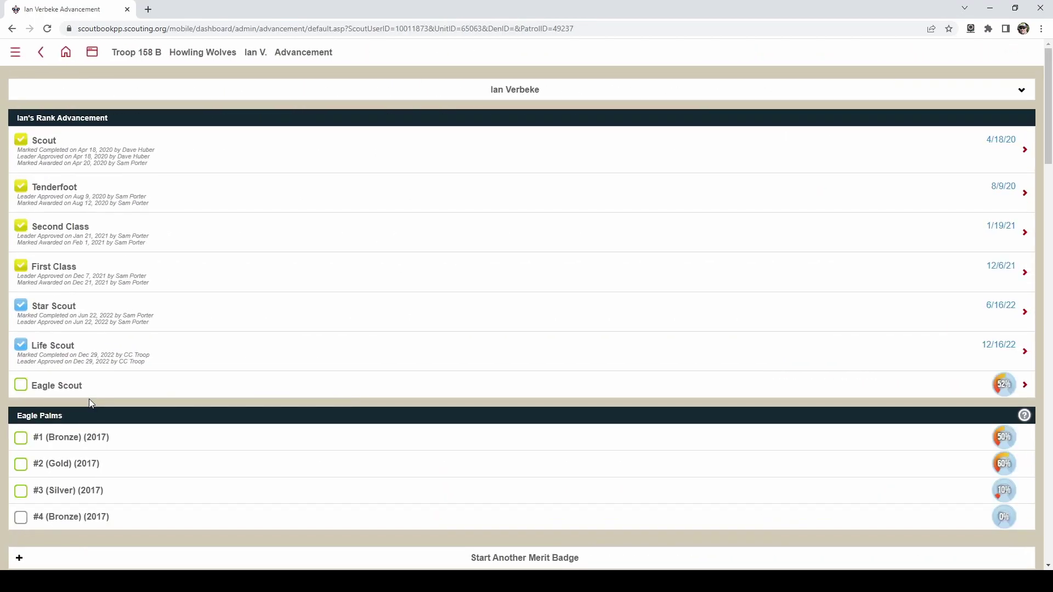
# Start another merit badge, continue past the guidance page, and browse the Choose a Merit Badge list.
pyautogui.scroll(-2, 89, 400)
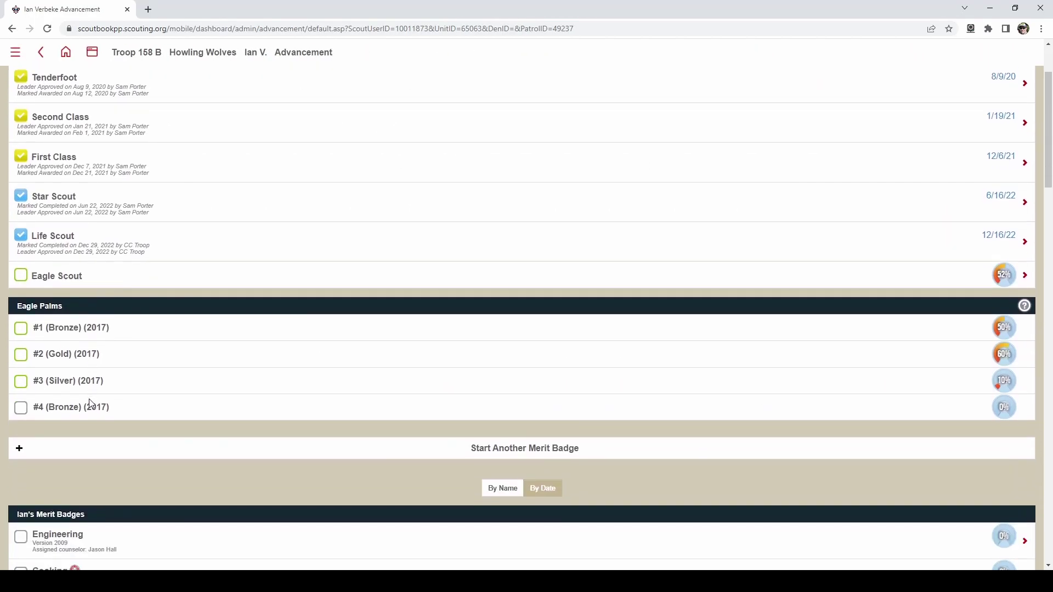
pyautogui.click(475, 451)
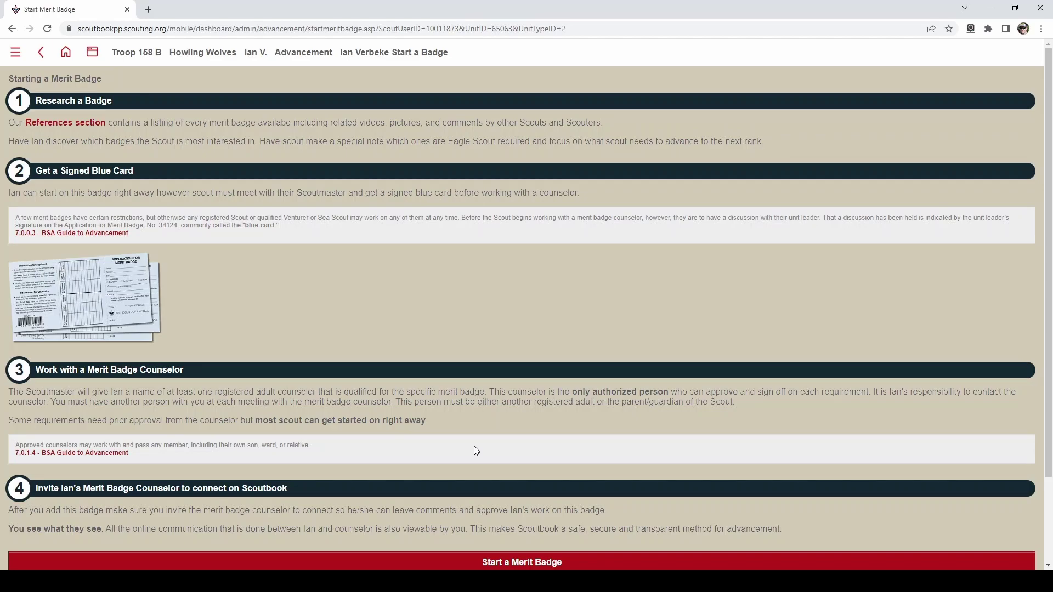
pyautogui.scroll(-2, 475, 449)
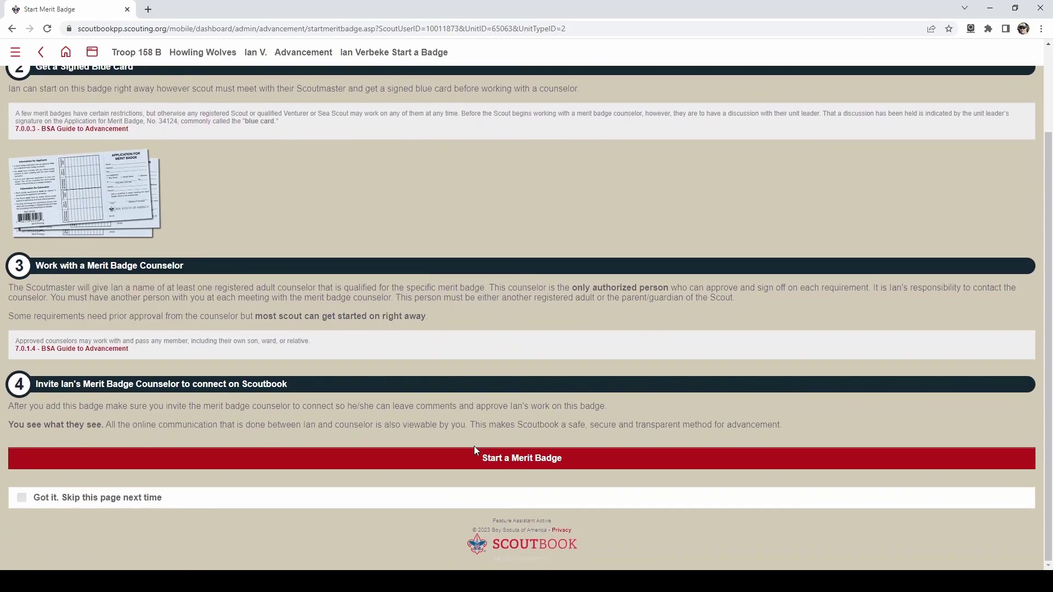
pyautogui.click(465, 458)
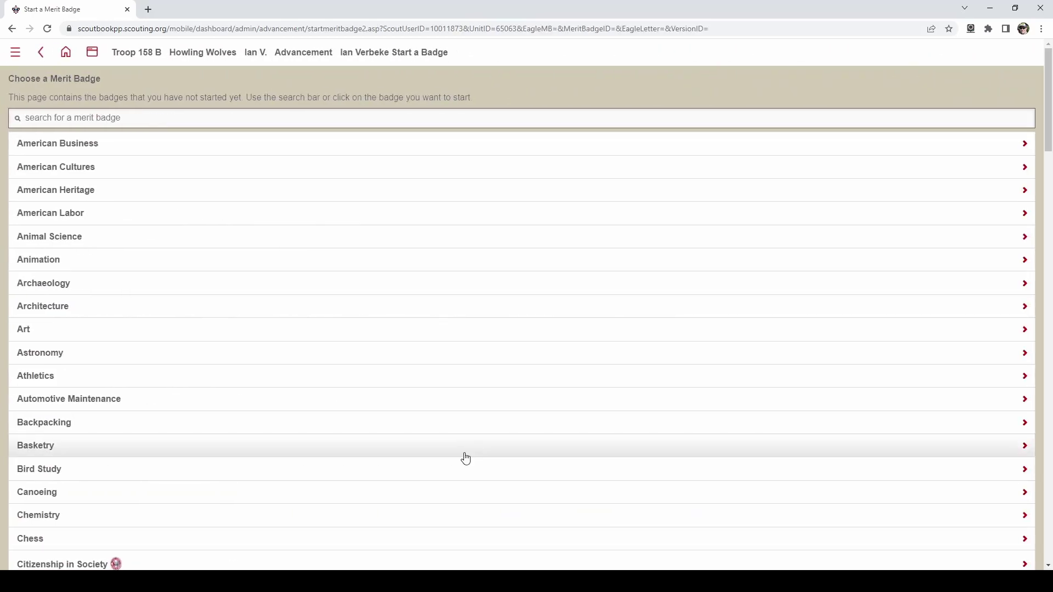
pyautogui.scroll(-7, 362, 266)
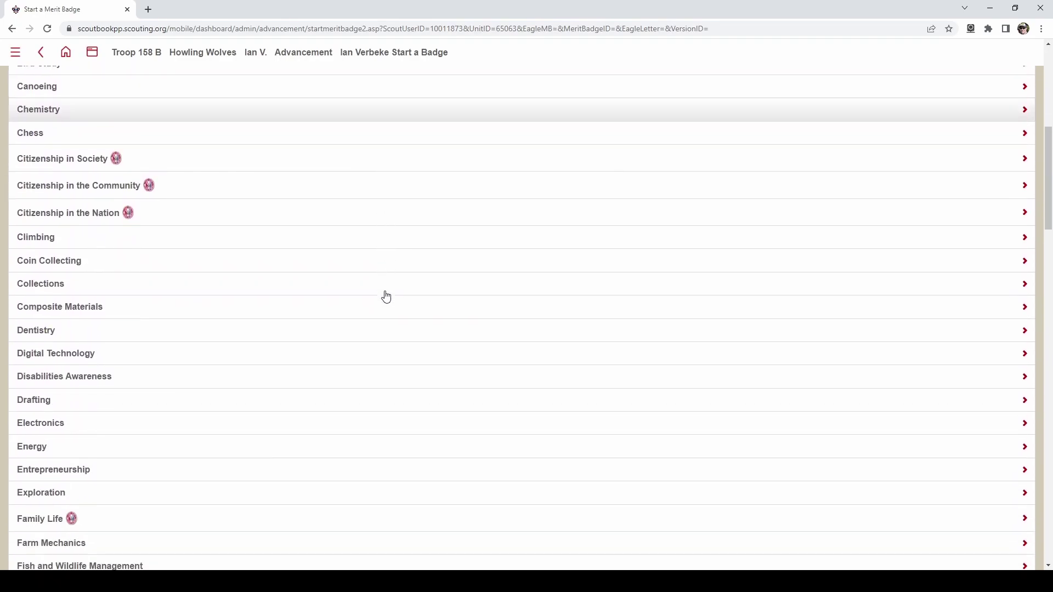
pyautogui.scroll(-7, 386, 297)
pyautogui.scroll(-4, 432, 313)
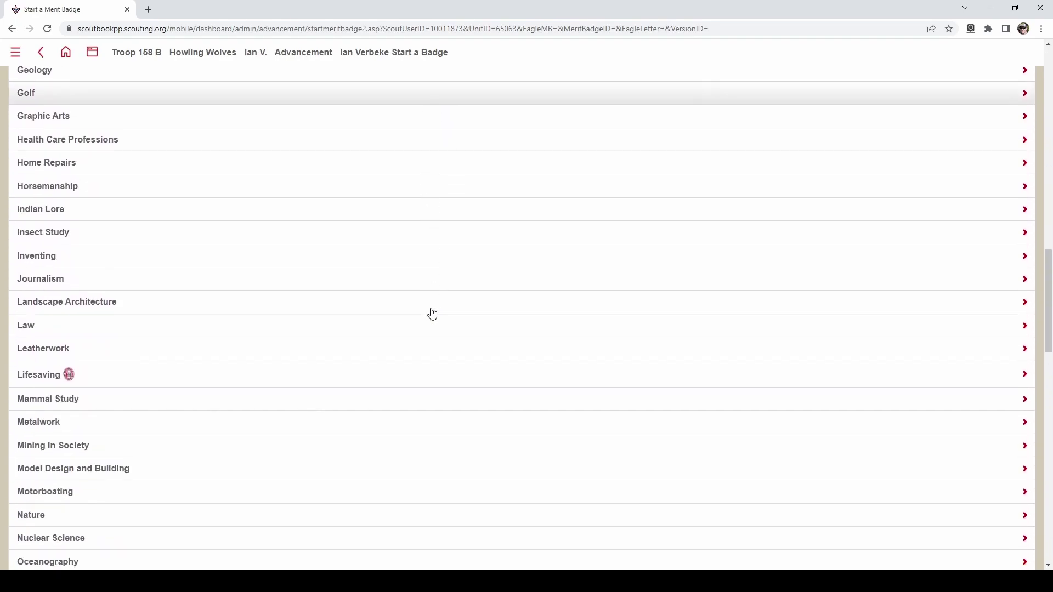
# Pick Leatherwork for the scout and look up available Leatherwork counselors.
pyautogui.click(280, 352)
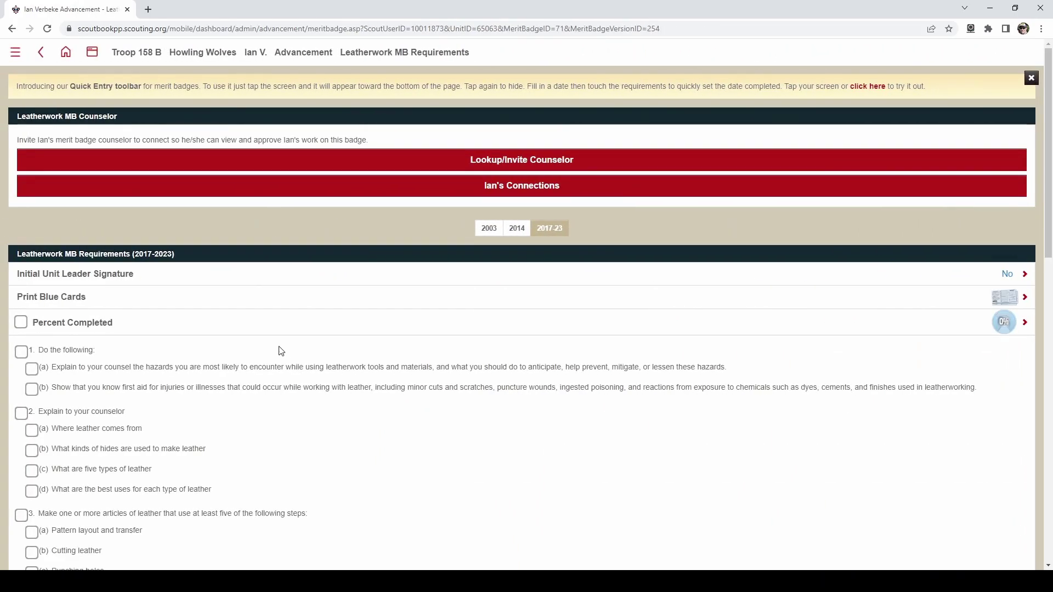
pyautogui.click(385, 159)
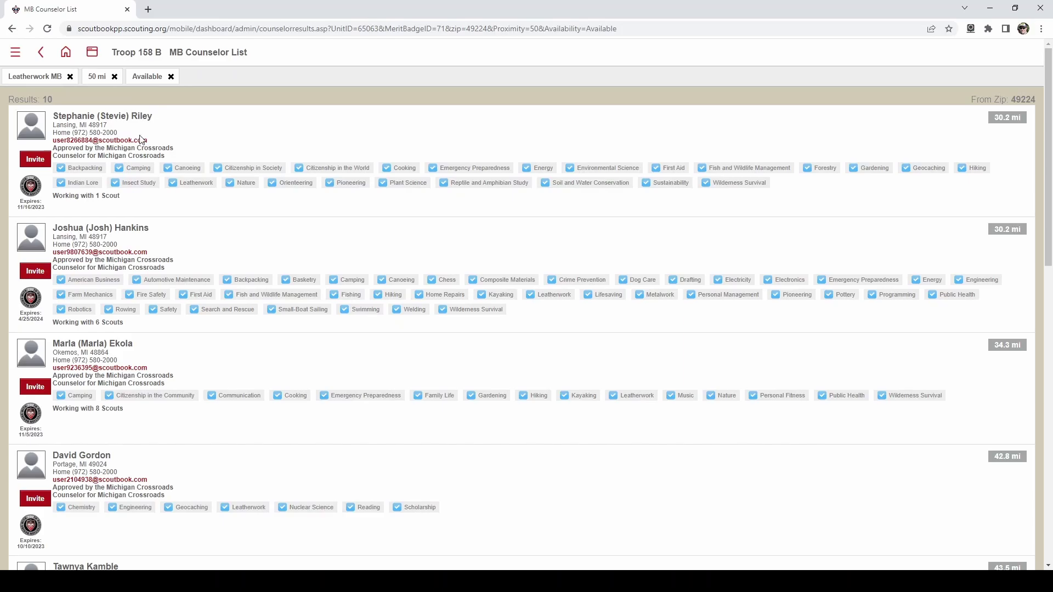
# Invite the first listed Leatherwork counselor and confirm Leatherwork (Version 2017) at 0% on the Advancement page.
pyautogui.click(34, 159)
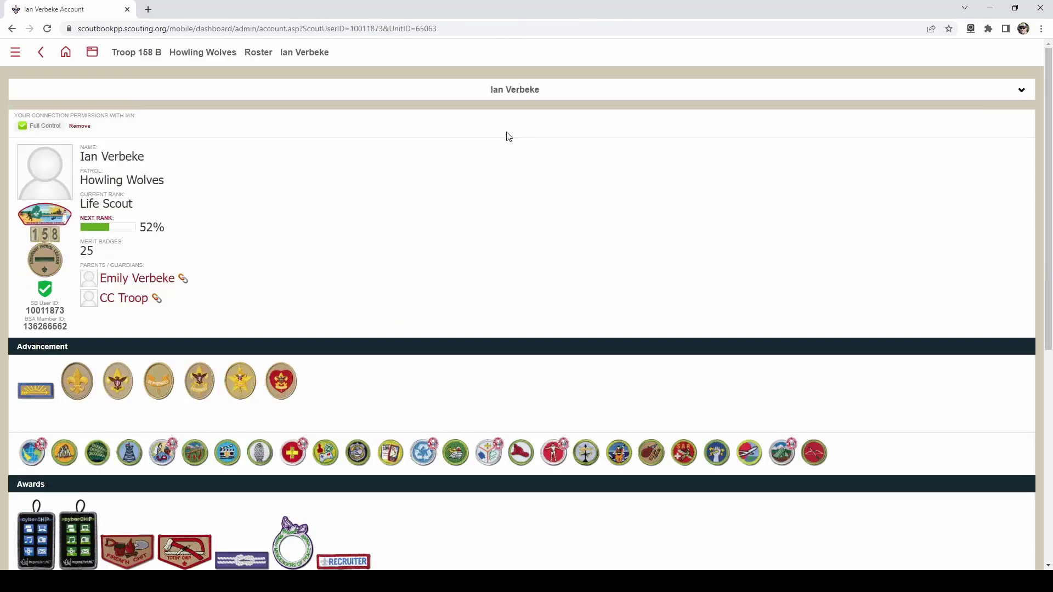
pyautogui.scroll(-4, 469, 149)
pyautogui.scroll(-3, 477, 152)
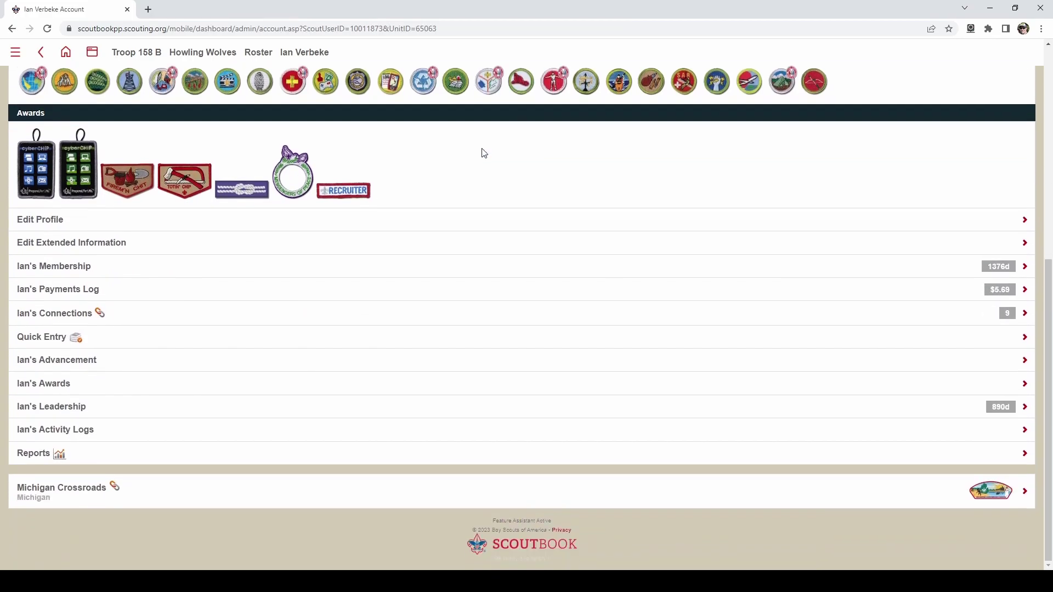
pyautogui.click(262, 360)
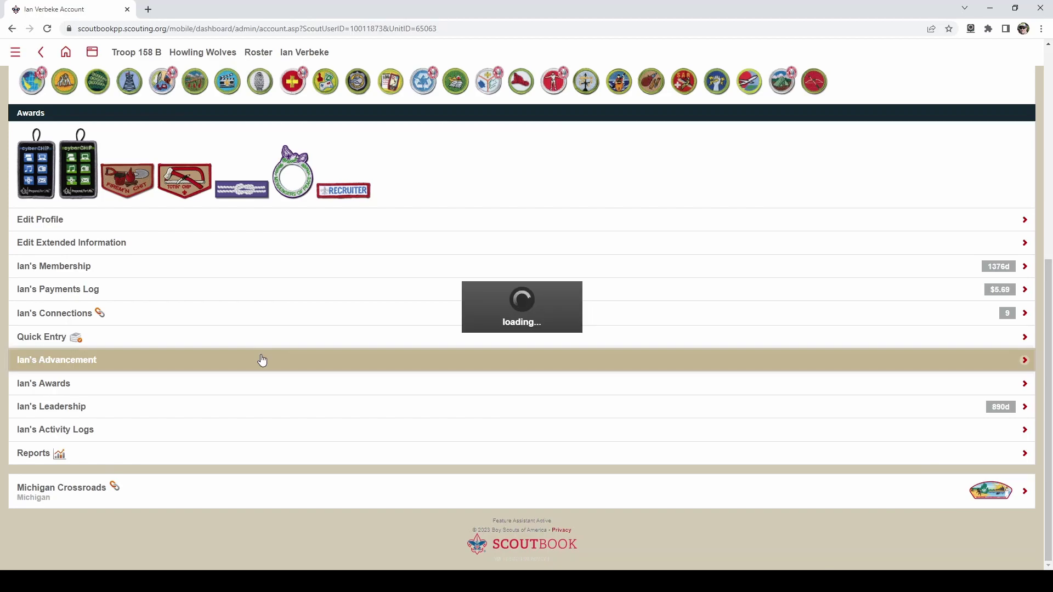
pyautogui.scroll(-8, 272, 362)
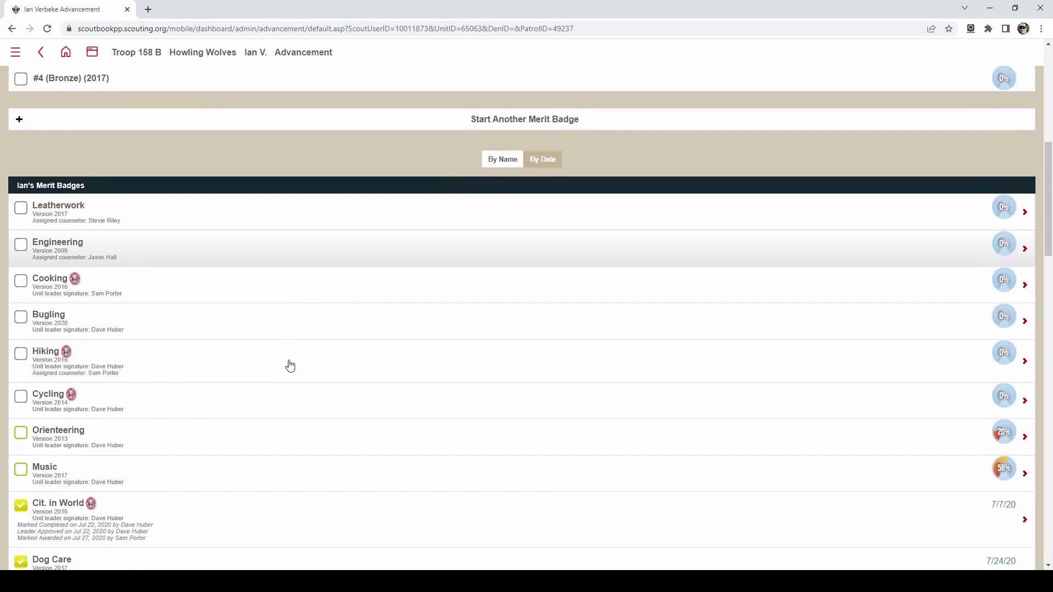
pyautogui.scroll(1, 289, 364)
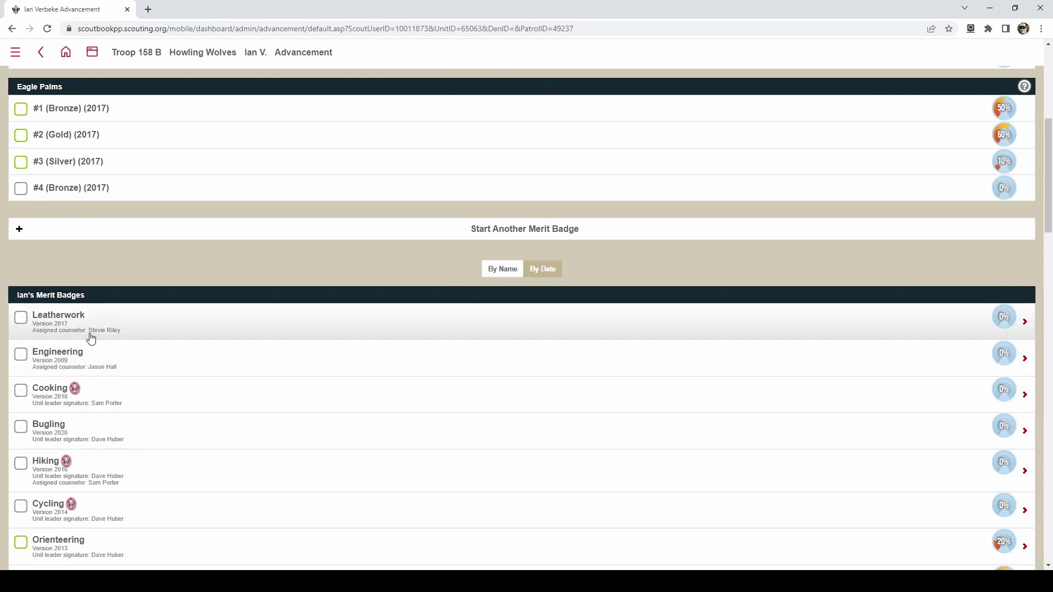